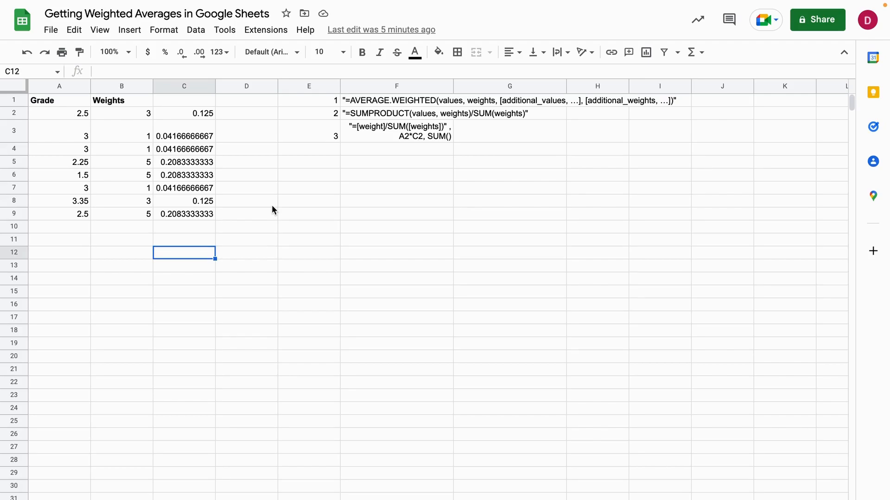
# Clear the old calculated values from cells C2:C9 beside the weights.
pyautogui.moveTo(210, 113); pyautogui.dragTo(199, 235)
pyautogui.click(255, 193)
pyautogui.moveTo(207, 114); pyautogui.dragTo(204, 234)
pyautogui.press('Delete')
pyautogui.click(264, 179)
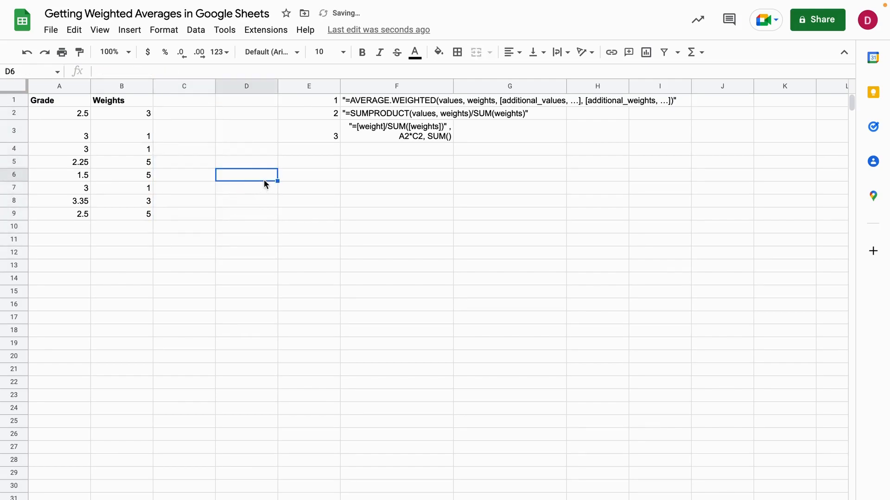
# Enter =AVERAGE.WEIGHTED(A2:A9,B2:B9) in cell C2, using the grades as values and the Weights column as weights.
pyautogui.click(199, 118)
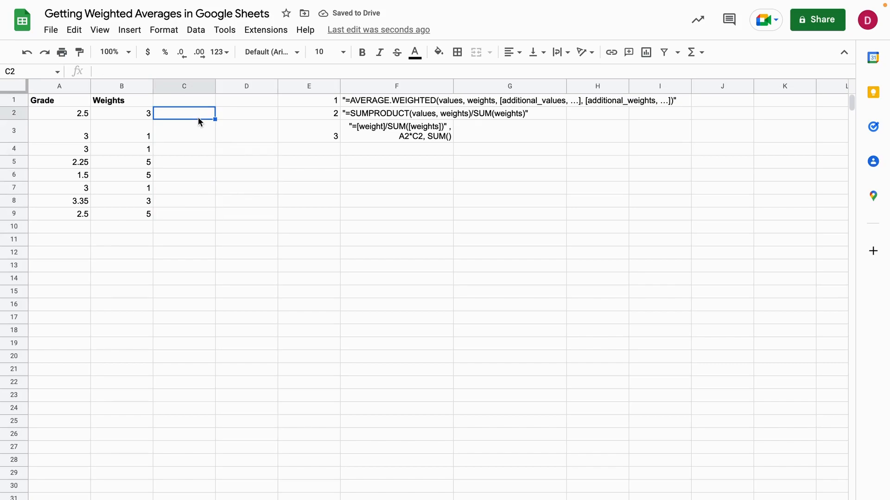
pyautogui.write('=')
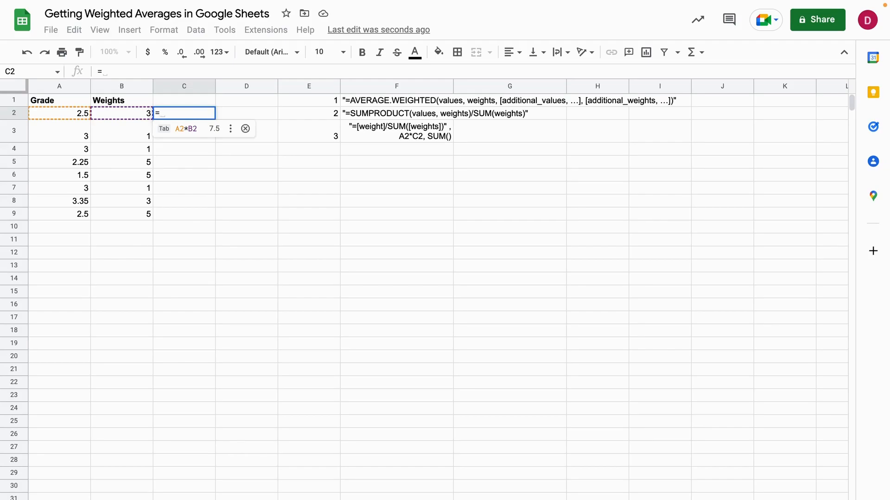
pyautogui.write('AVERA')
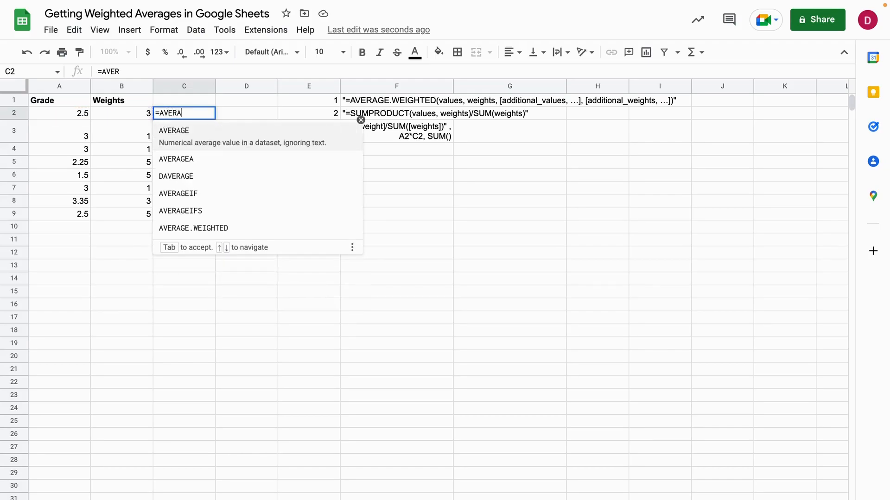
pyautogui.write('GE.Weights')
pyautogui.press('BackSpace')
pyautogui.press('BackSpace')
pyautogui.press('BackSpace')
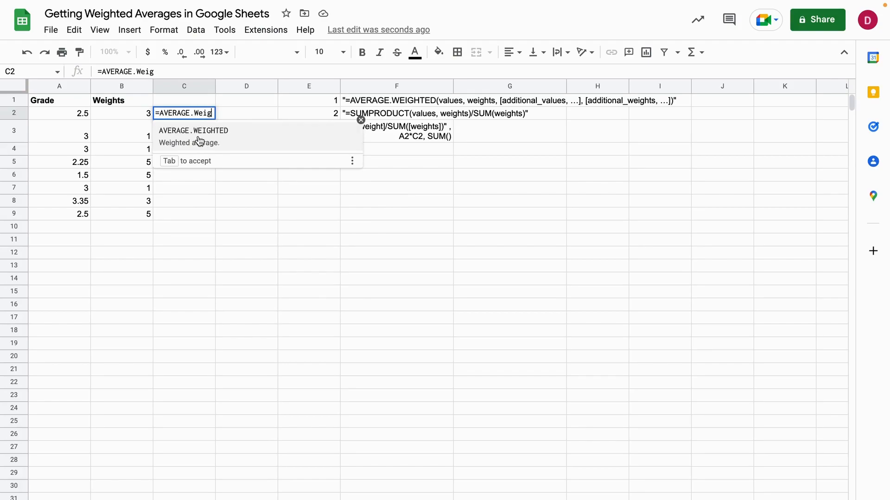
pyautogui.click(227, 135)
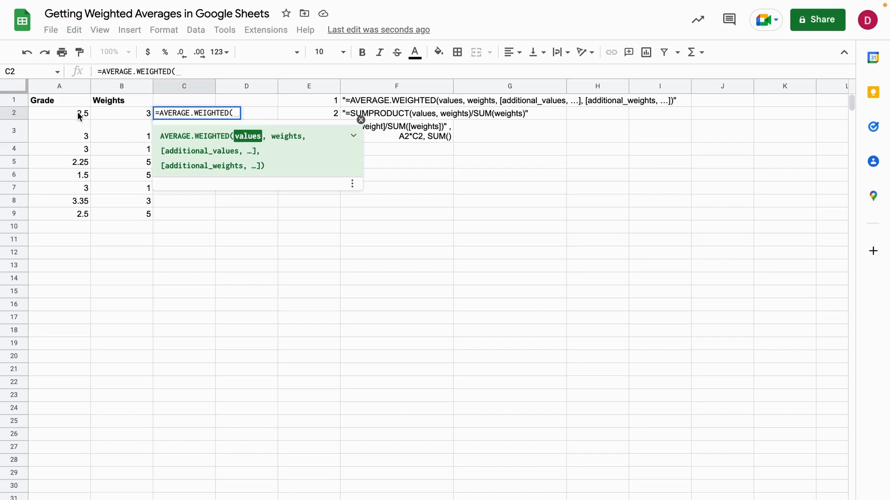
pyautogui.moveTo(79, 116); pyautogui.dragTo(75, 213)
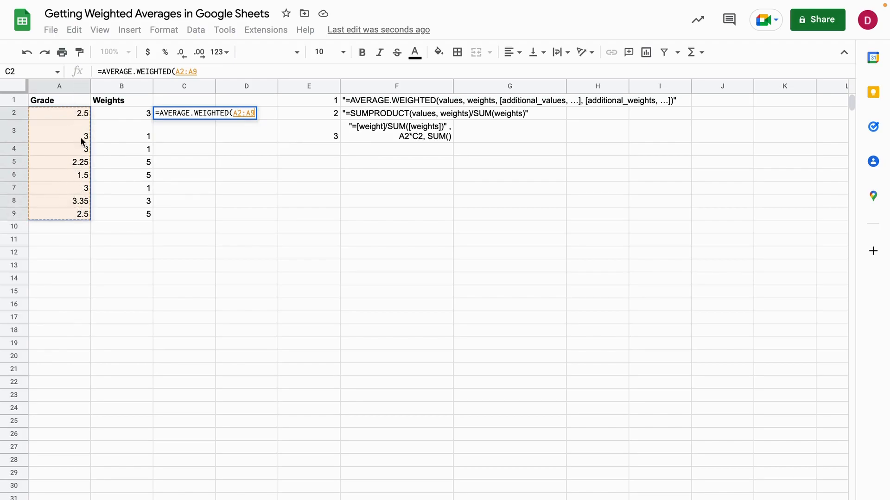
pyautogui.write(',')
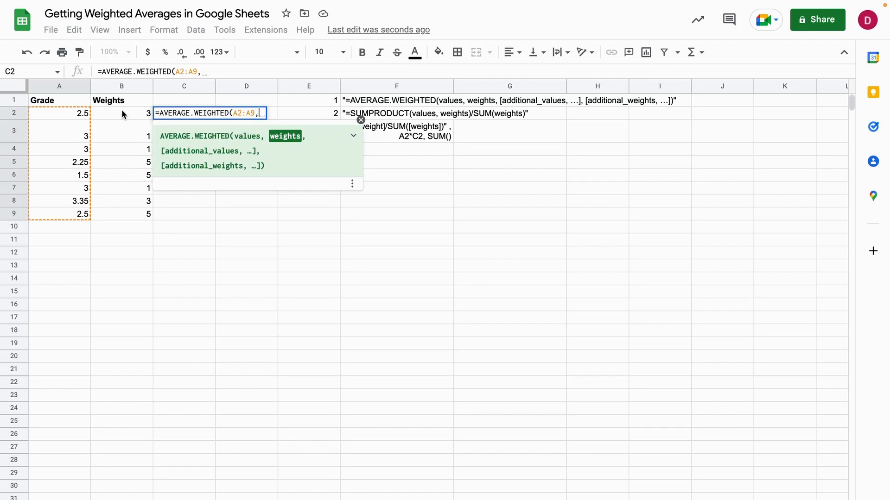
pyautogui.moveTo(122, 113); pyautogui.dragTo(125, 214)
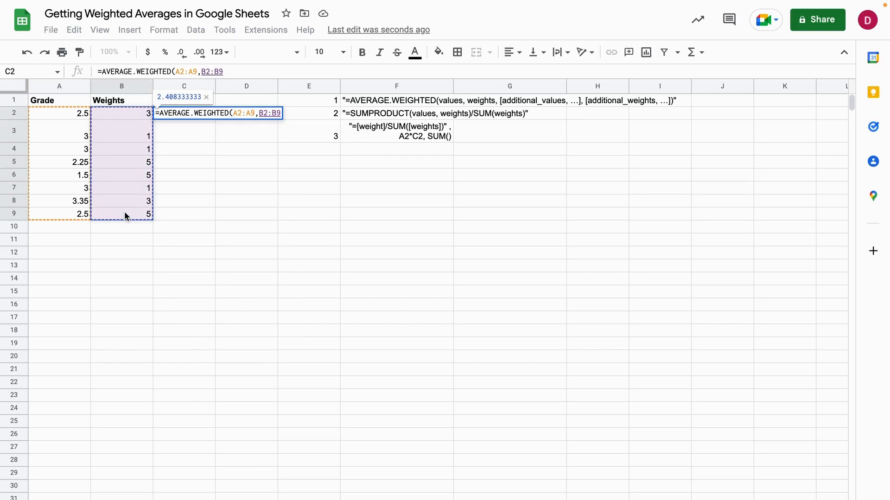
pyautogui.write(')')
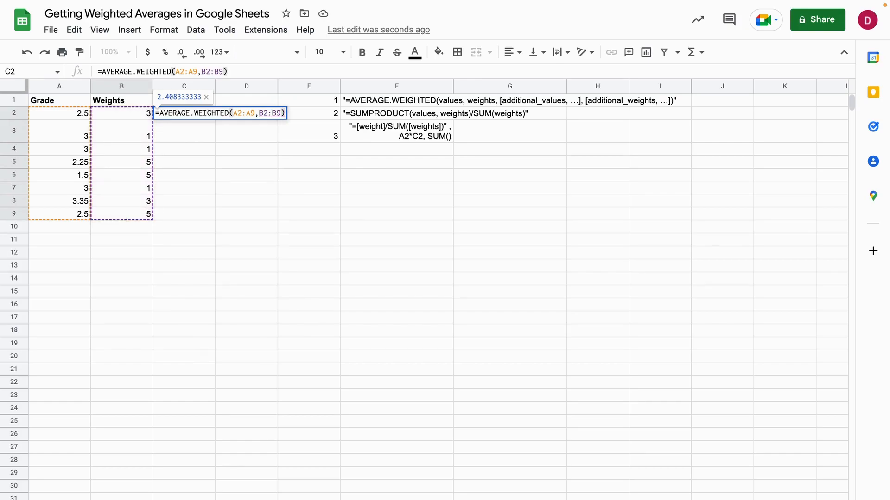
pyautogui.press('Return')
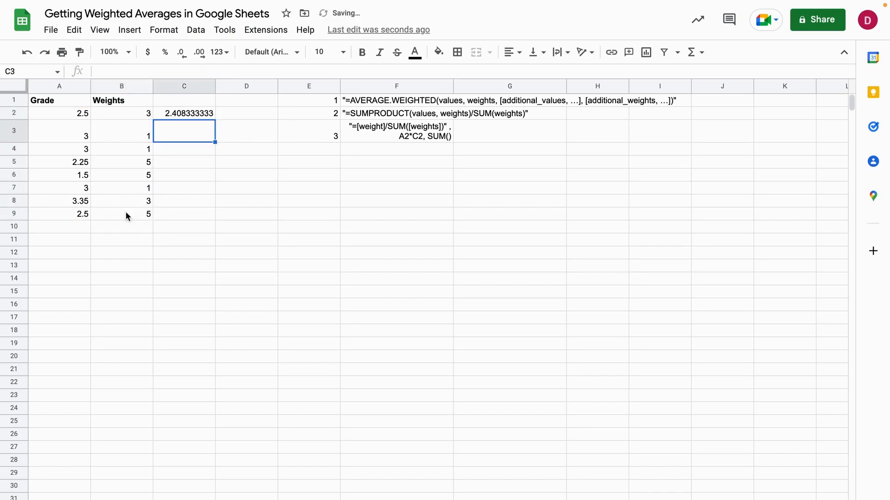
# Review the weighted average formula in cell C2 and delete it.
pyautogui.click(186, 115)
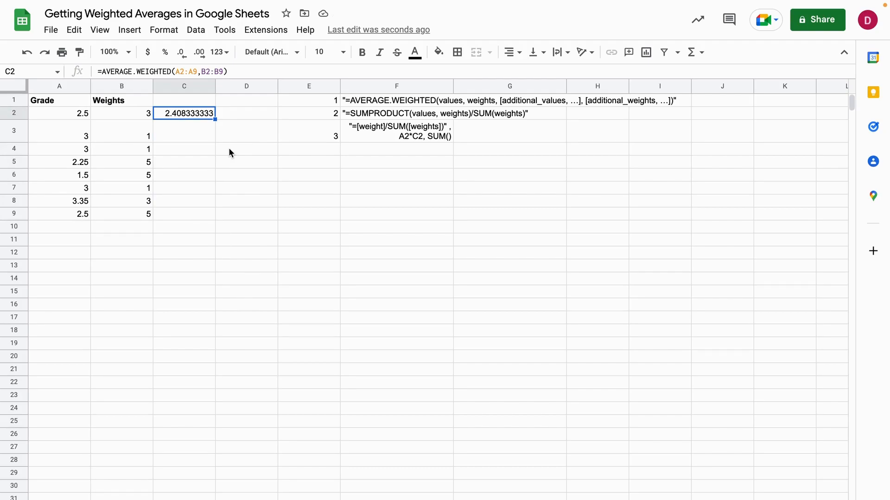
pyautogui.click(242, 151)
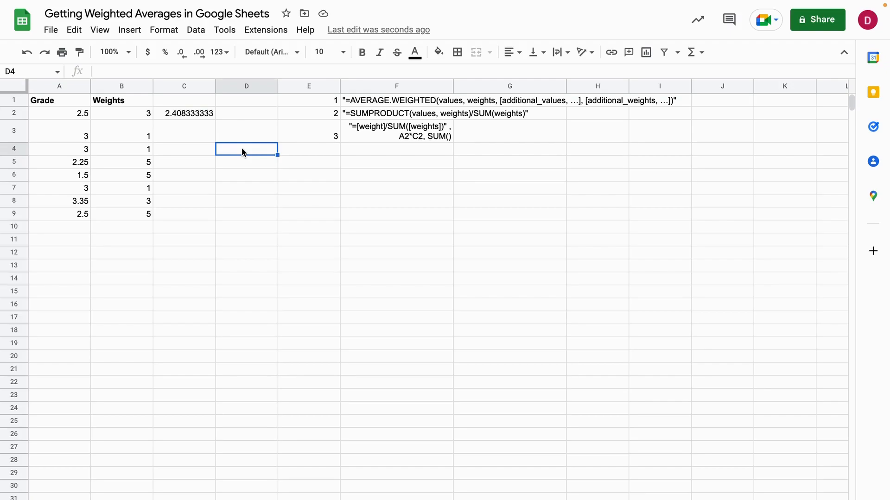
pyautogui.click(206, 112)
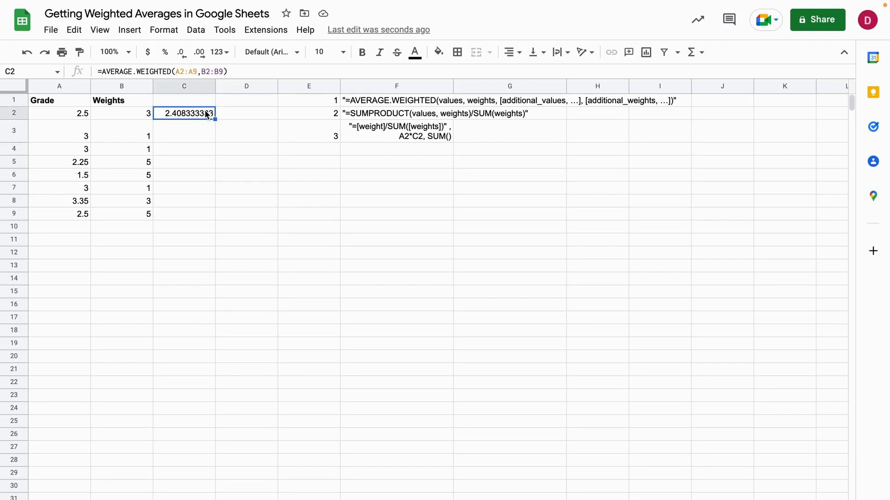
pyautogui.press('Delete')
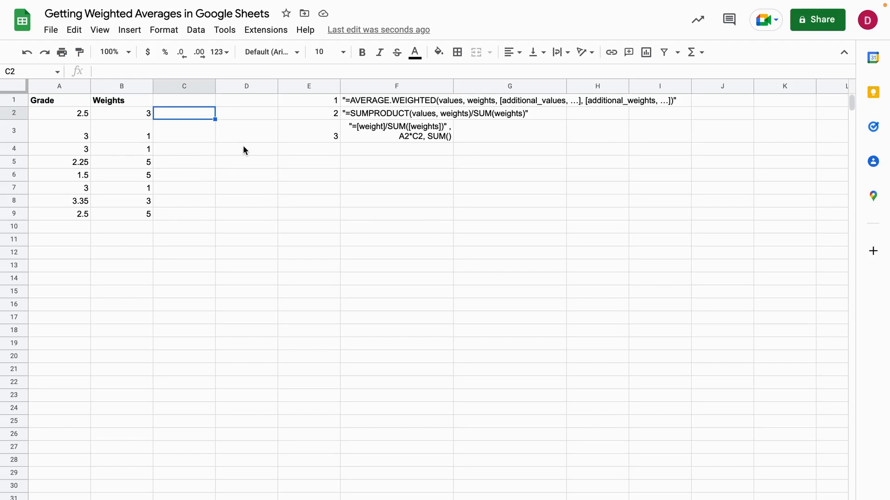
# Begin a formula in cell C2 with SUMPRODUCT(A2:A9,B2:B9), multiplying the grades by the weights.
pyautogui.write('=')
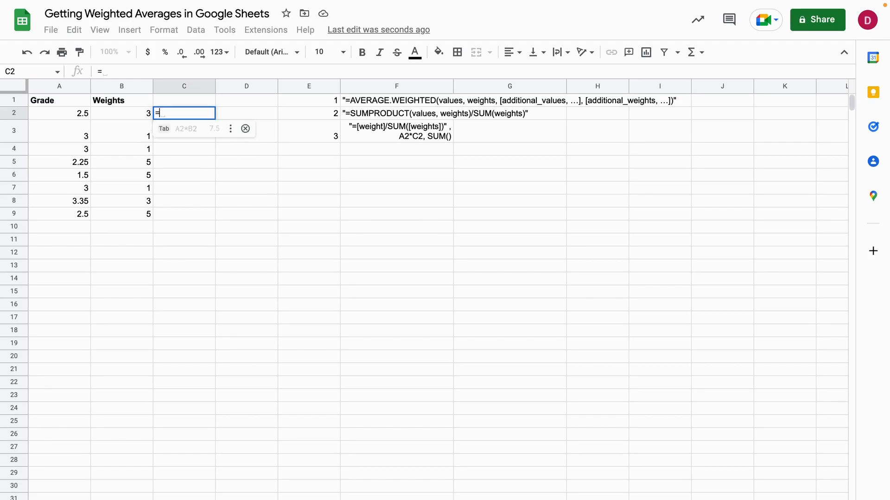
pyautogui.write('SUM')
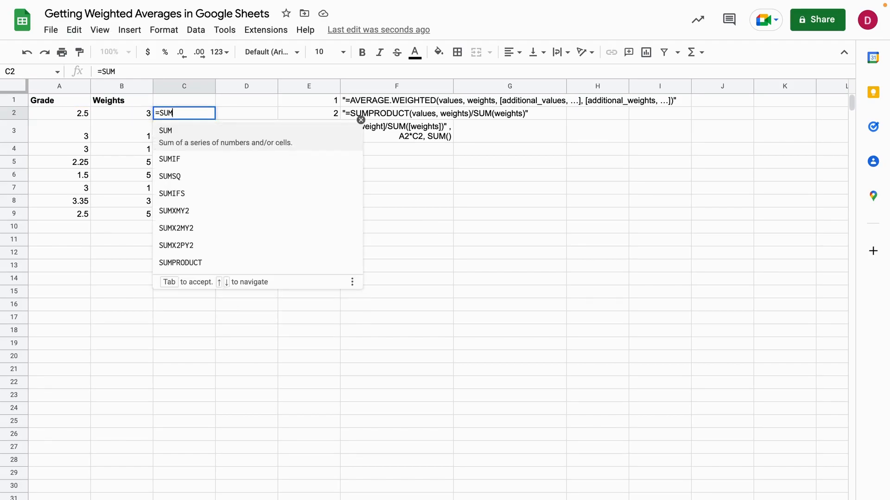
pyautogui.write('PRODU')
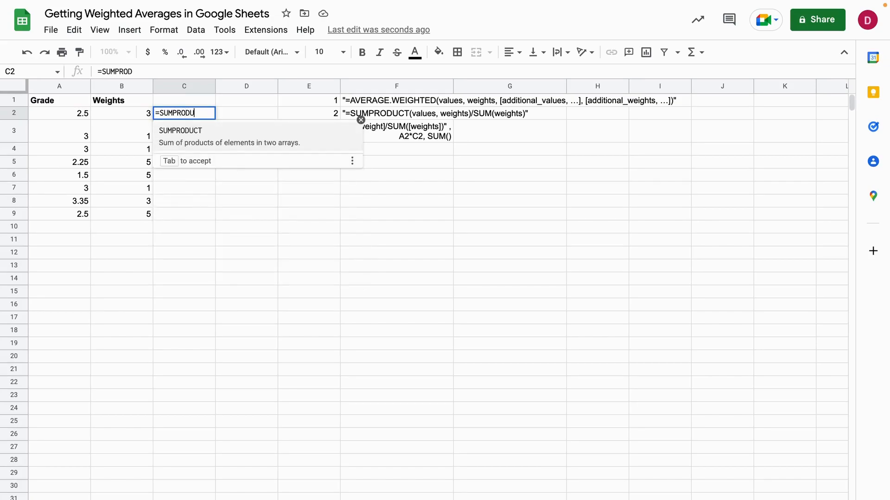
pyautogui.click(258, 148)
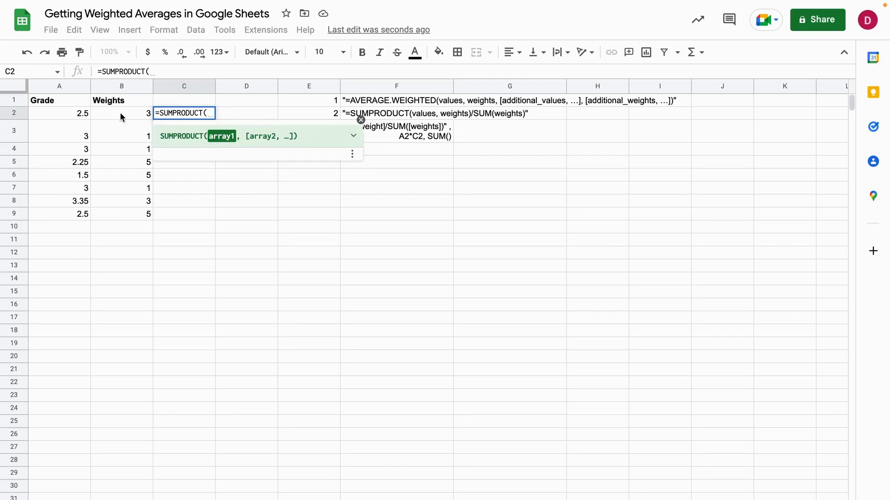
pyautogui.click(79, 119)
pyautogui.moveTo(79, 118); pyautogui.dragTo(87, 214)
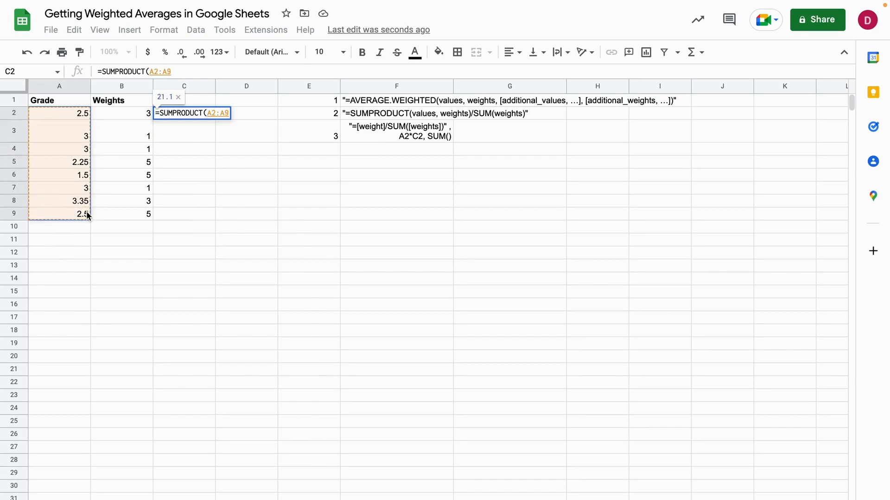
pyautogui.write(',')
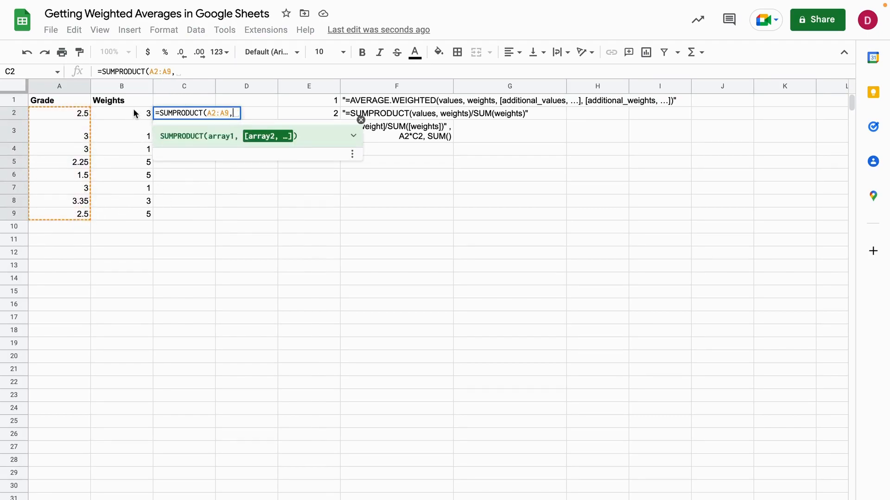
pyautogui.moveTo(127, 112); pyautogui.dragTo(139, 214)
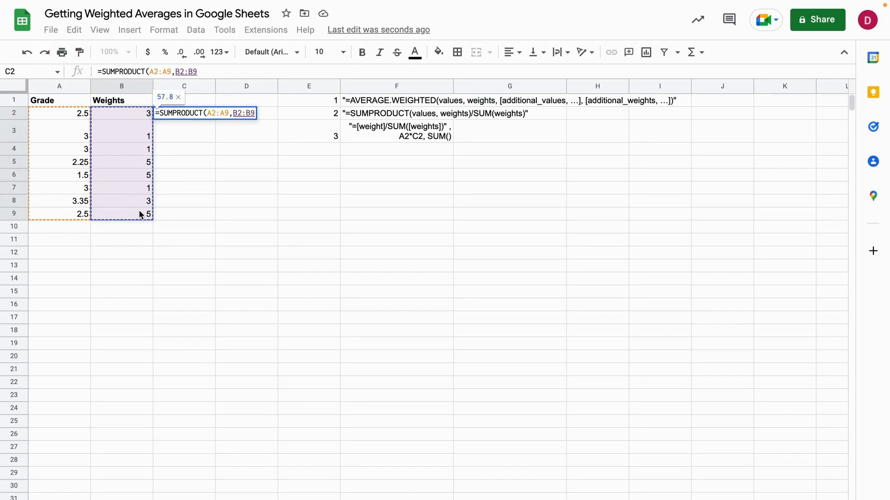
pyautogui.write(')')
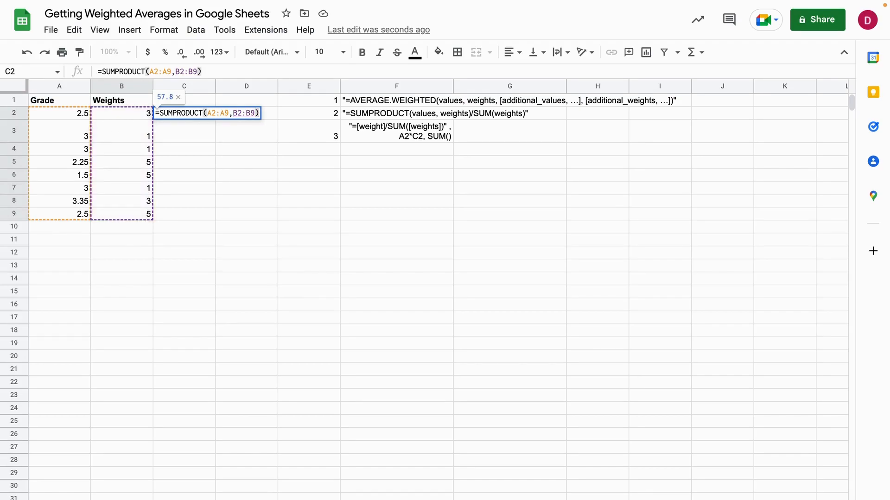
# Complete the C2 formula by dividing the SUMPRODUCT by SUM(B2:B9) and commit it.
pyautogui.write('/ ')
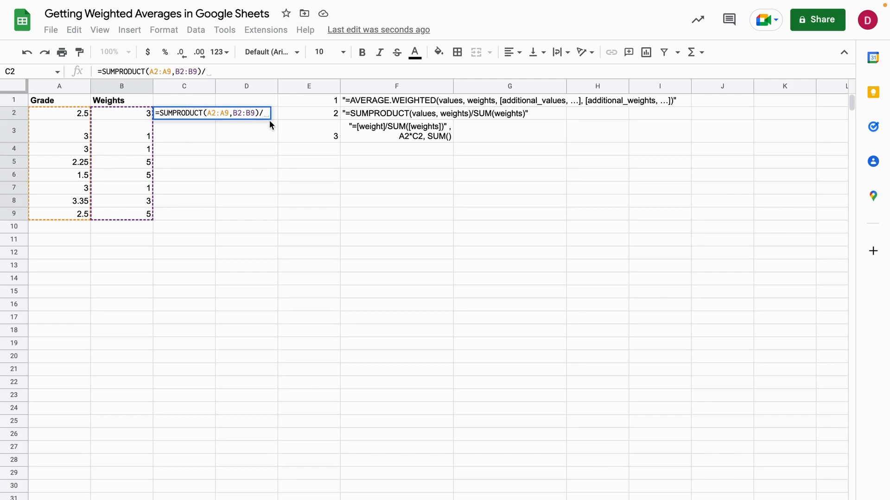
pyautogui.write('SUM')
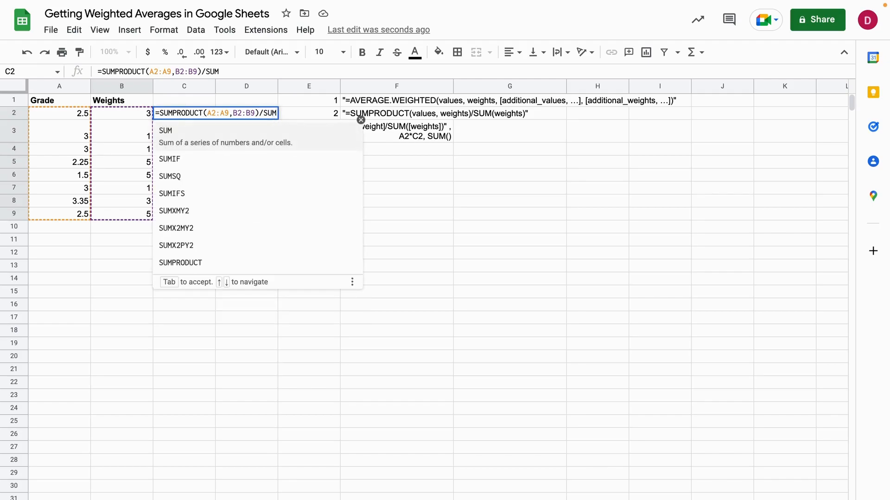
pyautogui.write('(')
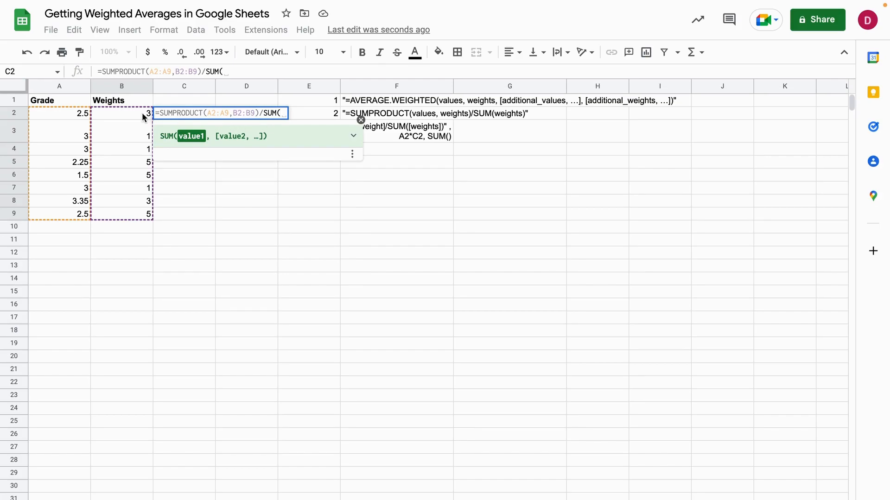
pyautogui.moveTo(142, 113); pyautogui.dragTo(142, 213)
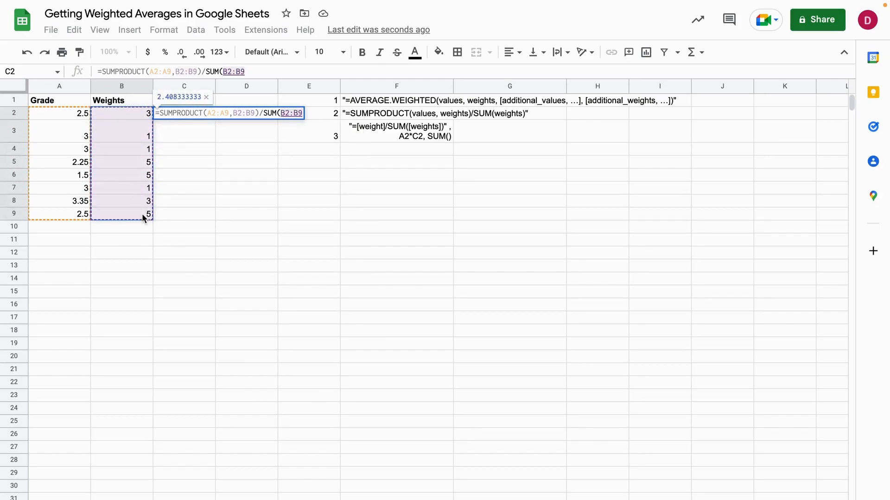
pyautogui.write(')')
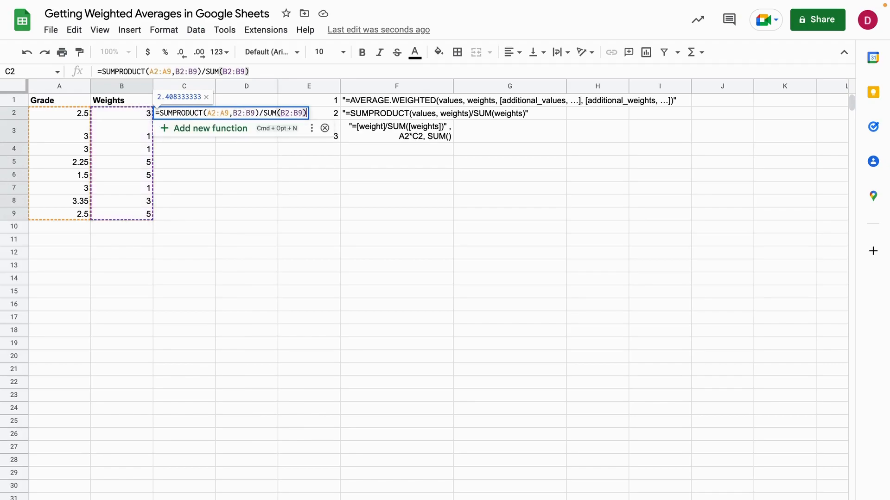
pyautogui.press('Return')
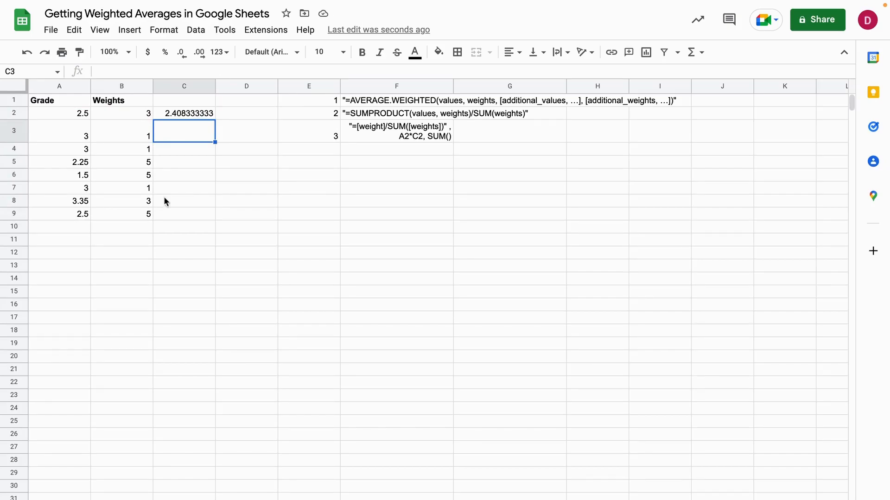
# Delete the SUMPRODUCT formula from cell C2.
pyautogui.click(193, 113)
pyautogui.press('Delete')
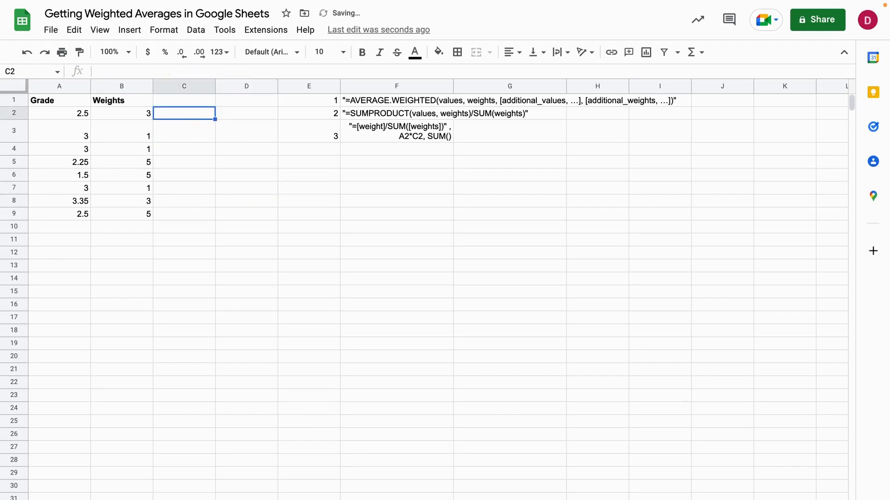
pyautogui.click(241, 157)
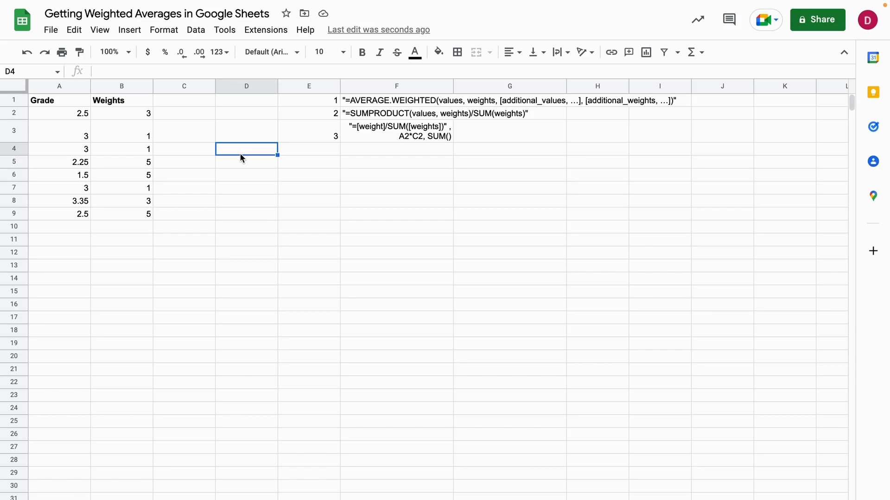
# Try to enter a formula in cell C2 that divides the weight in B2 by the range B2:B9.
pyautogui.click(206, 114)
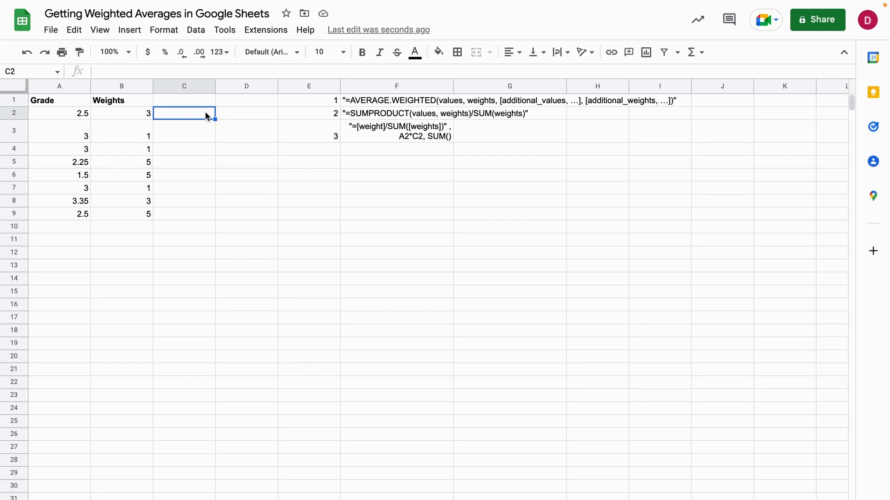
pyautogui.write('=')
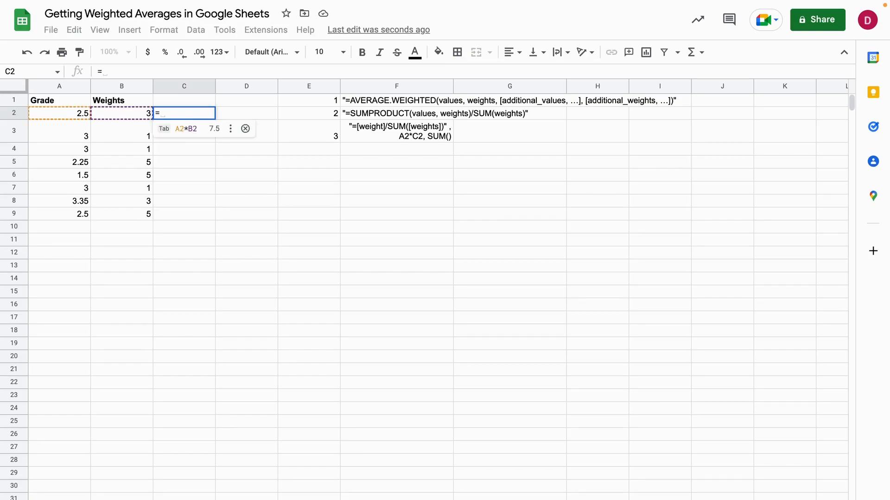
pyautogui.click(135, 114)
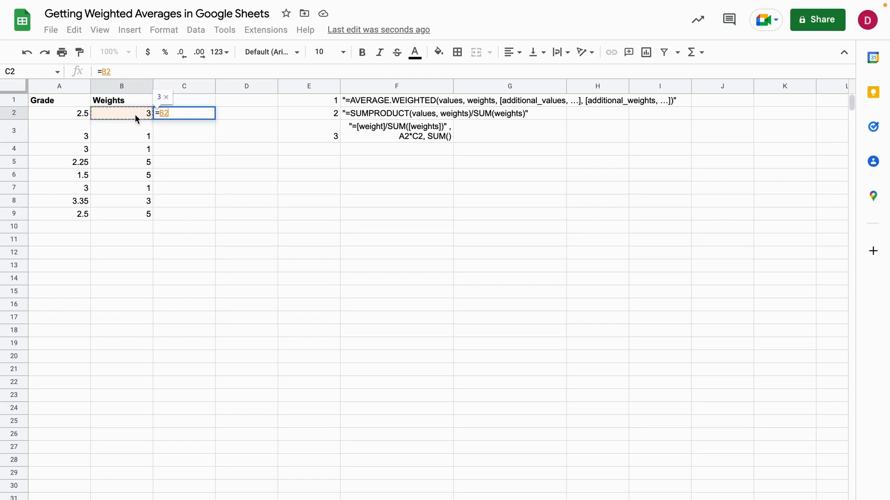
pyautogui.write('/')
pyautogui.moveTo(147, 119); pyautogui.dragTo(145, 217)
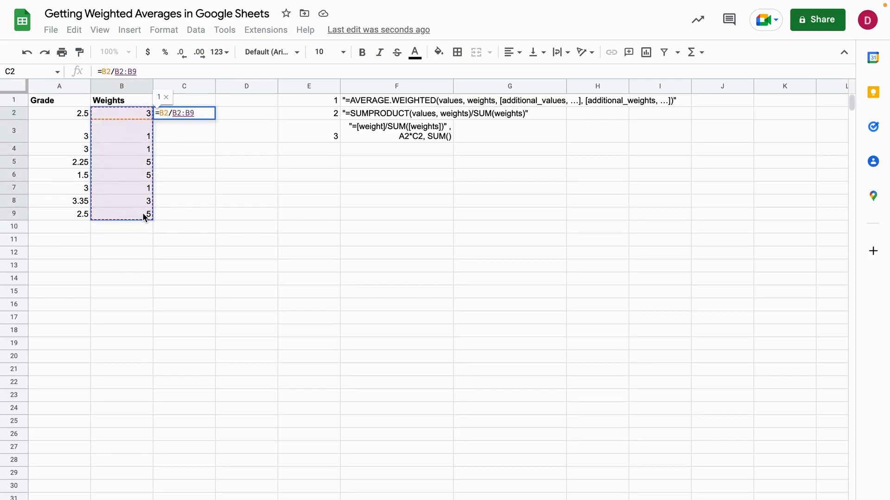
pyautogui.write(')')
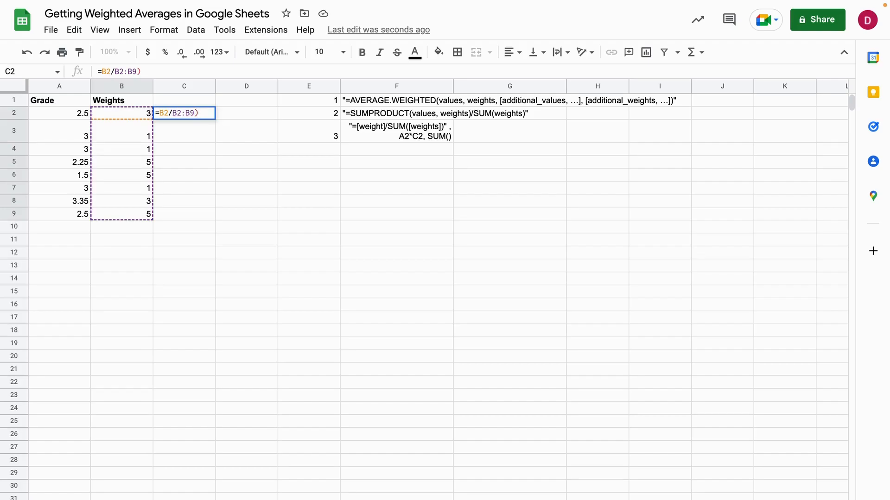
pyautogui.press('Return')
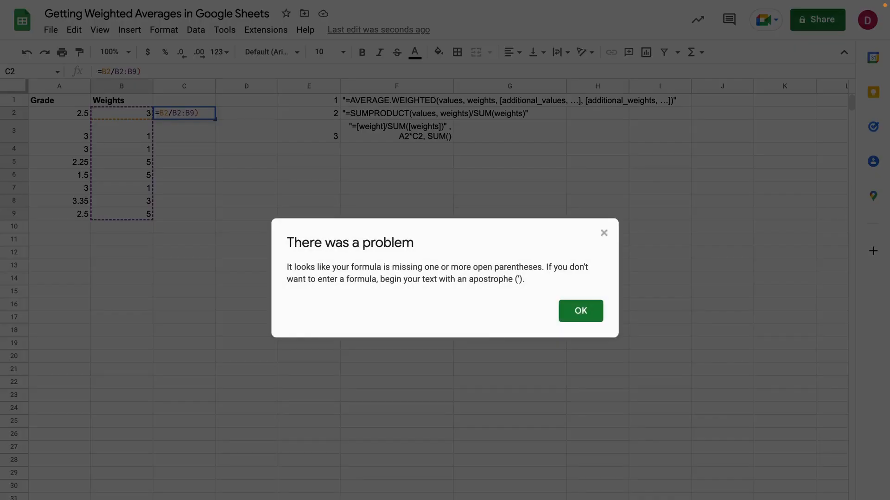
pyautogui.click(589, 318)
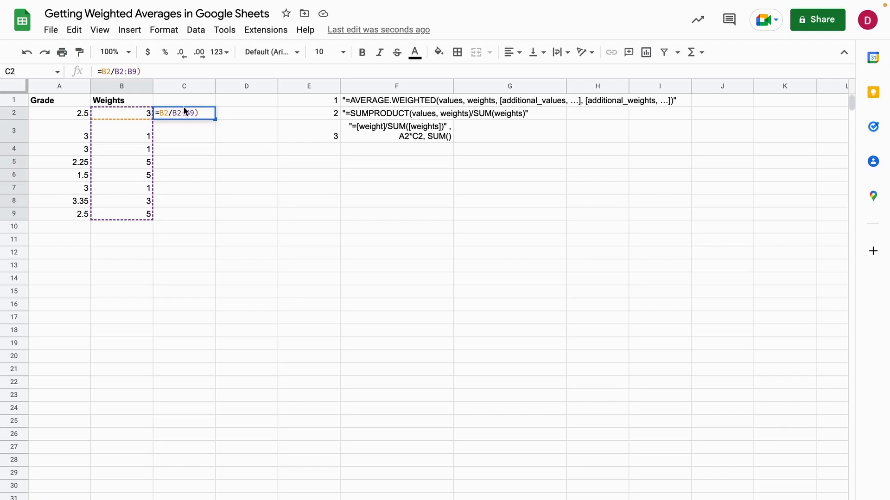
# Correct the C2 formula to =B2/SUM(B2:B9) by wrapping the weights range in SUM, and commit it.
pyautogui.click(198, 113)
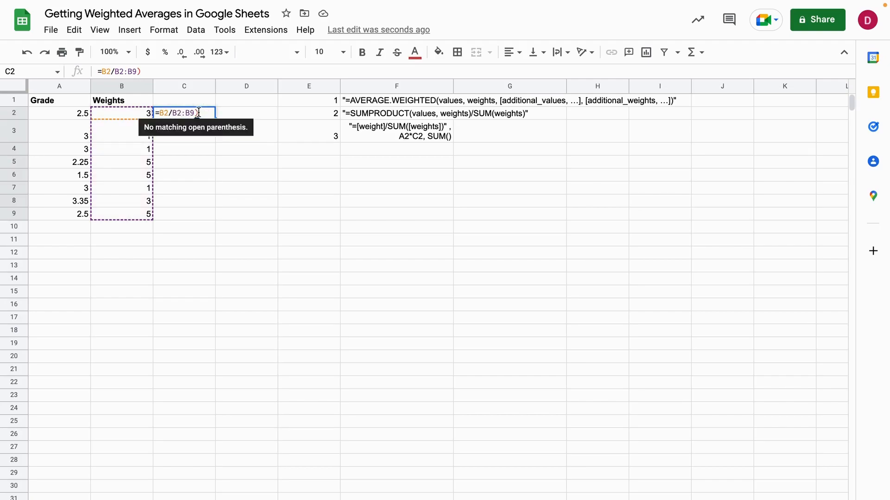
pyautogui.click(174, 113)
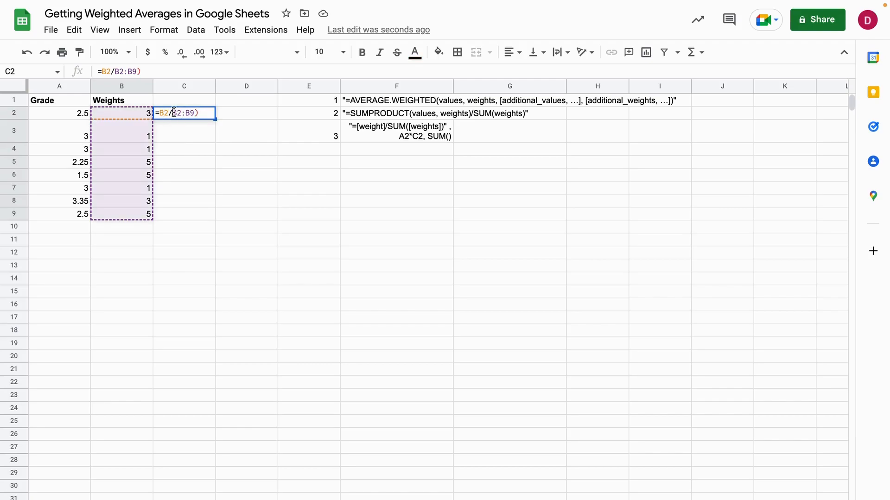
pyautogui.write('SUM(')
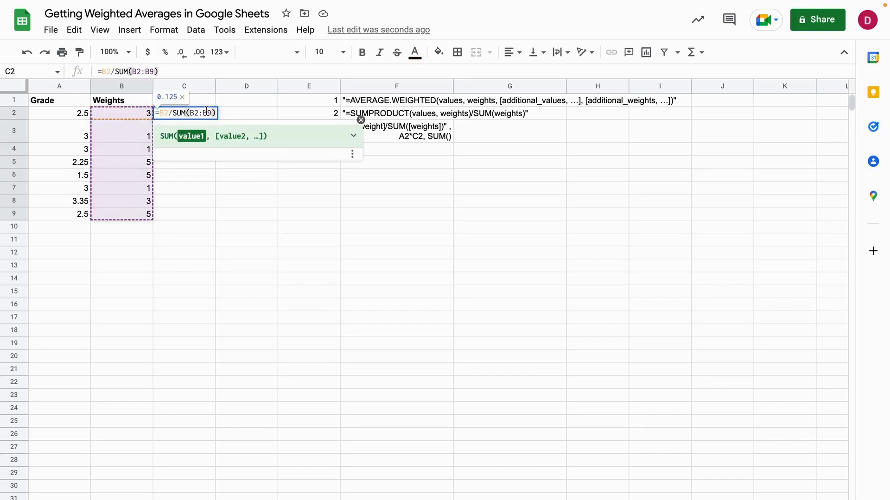
pyautogui.click(215, 113)
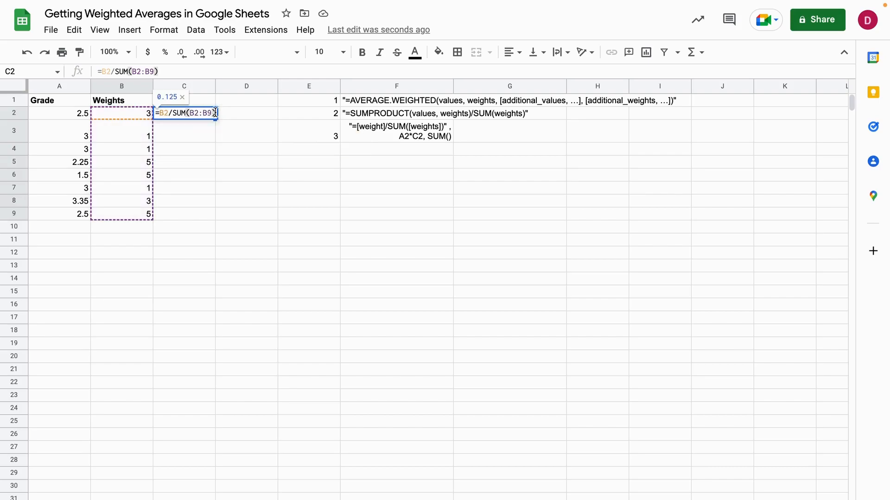
pyautogui.press('Return')
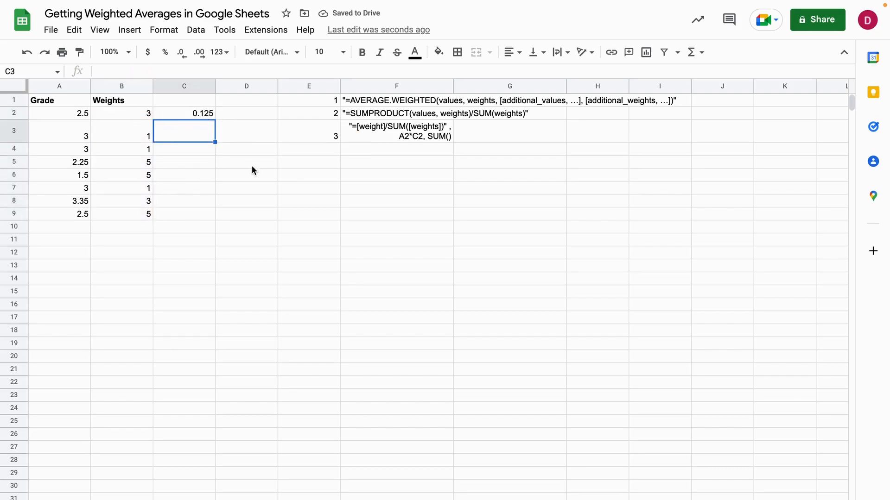
# Fill C2:C9 with the normalised weight formula, accepting the suggested absolute range =B2/SUM($B$2:$B$9).
pyautogui.click(202, 115)
pyautogui.moveTo(215, 119); pyautogui.dragTo(208, 214)
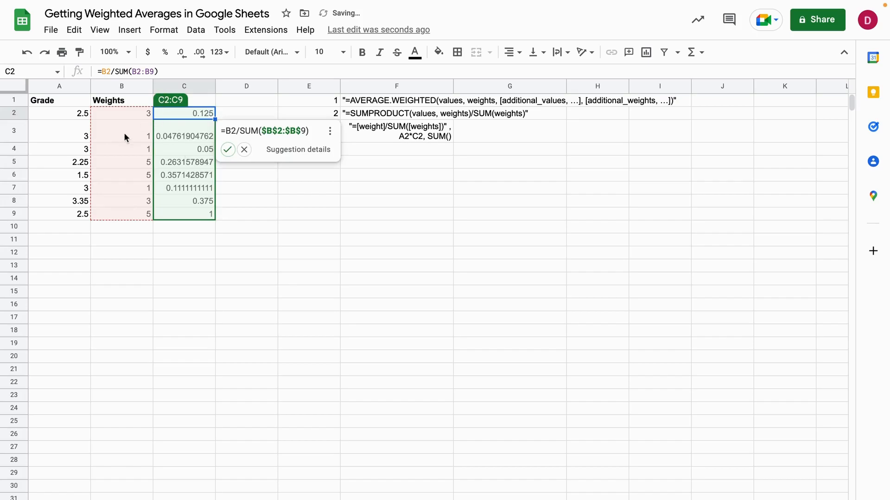
pyautogui.click(227, 149)
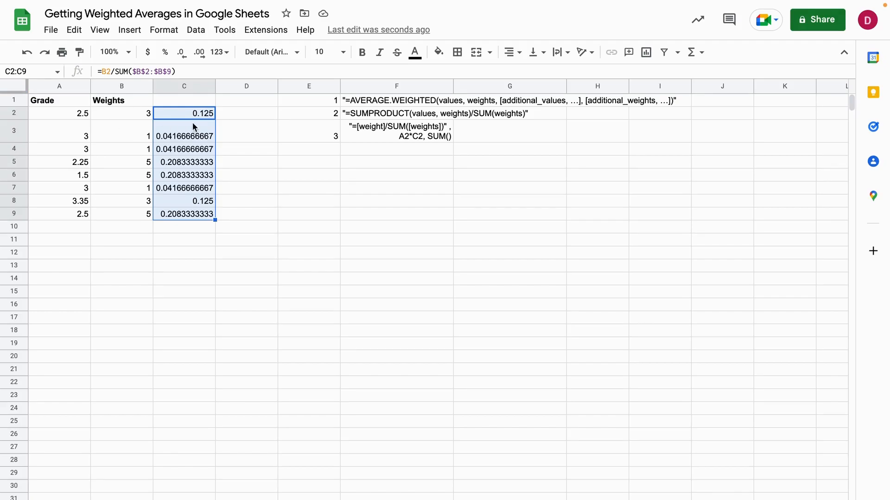
# Multiply the grade by its normalised weight with =A2*C2 in cell D2, and autofill the formula down to D9.
pyautogui.click(229, 113)
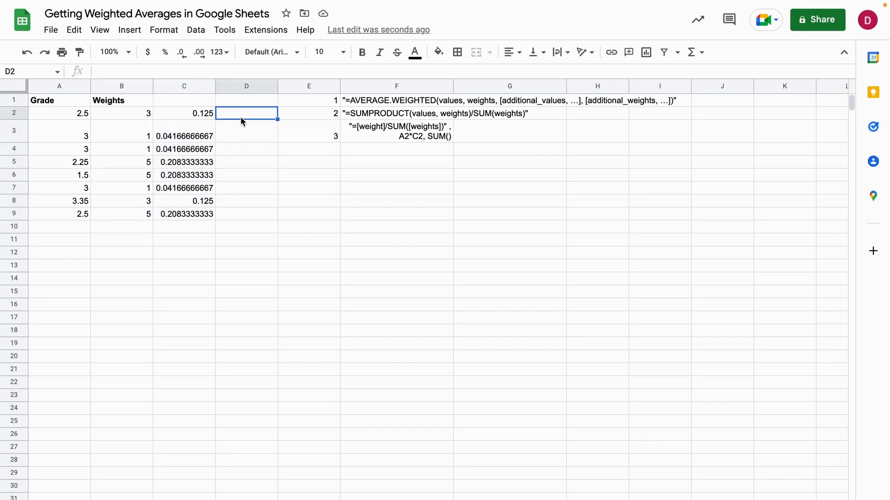
pyautogui.write('=')
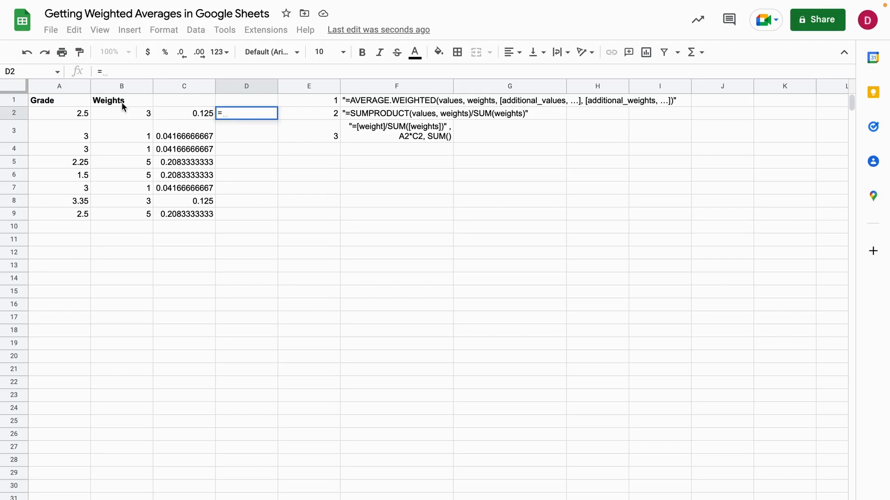
pyautogui.click(77, 115)
pyautogui.write('*')
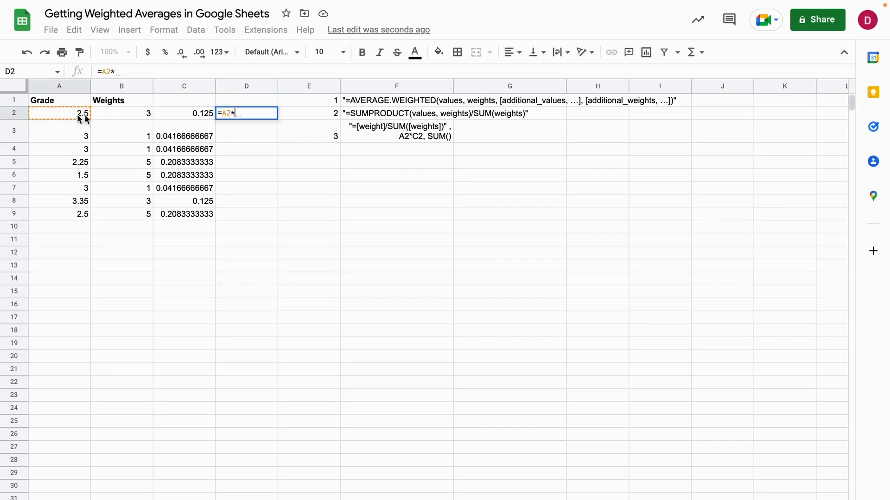
pyautogui.click(190, 110)
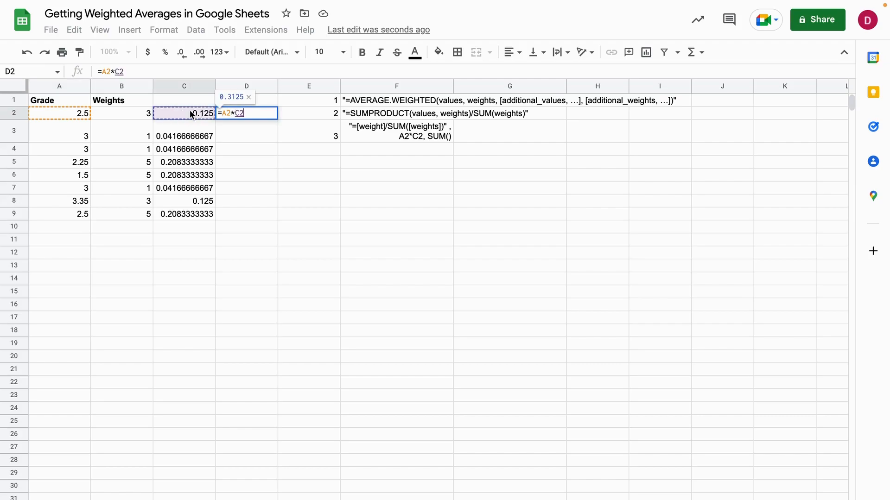
pyautogui.press('Return')
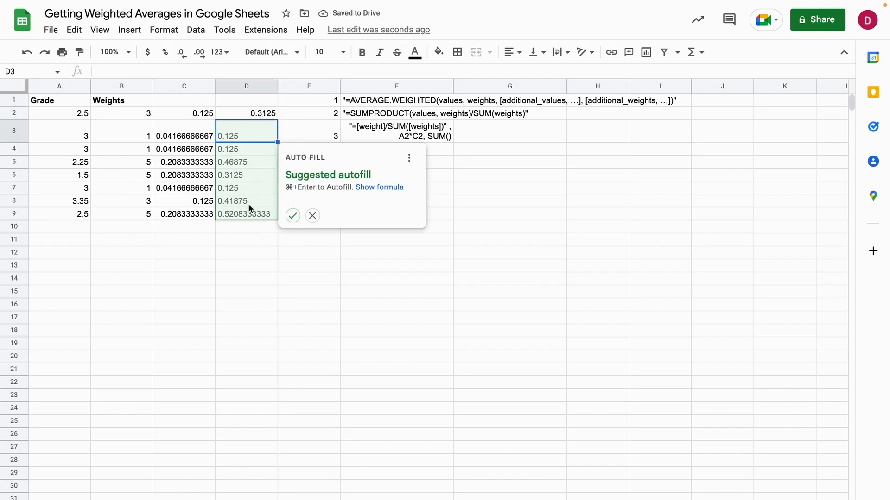
pyautogui.click(292, 215)
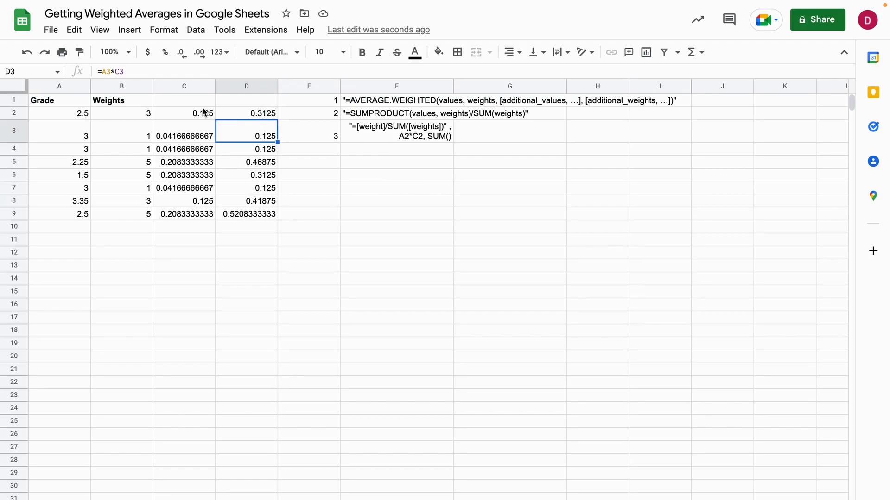
# Total the weighted grades in cell D10 with =SUM(D2:D9).
pyautogui.click(249, 228)
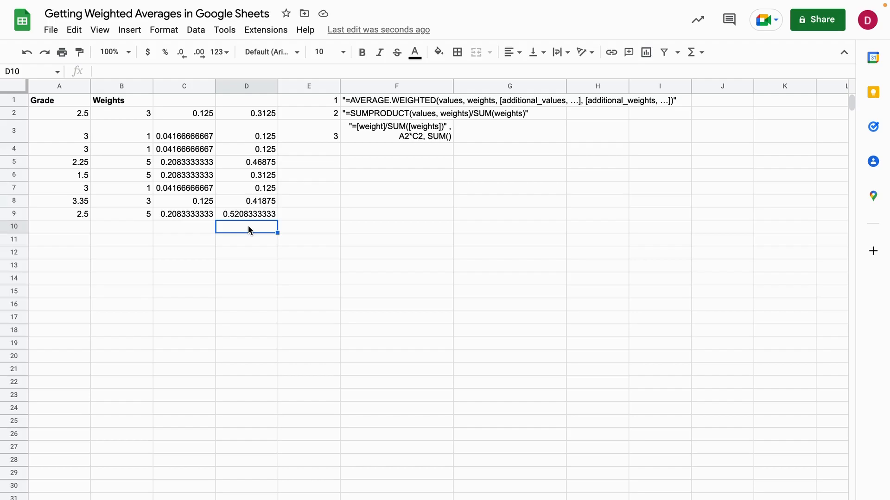
pyautogui.write('=SUM(')
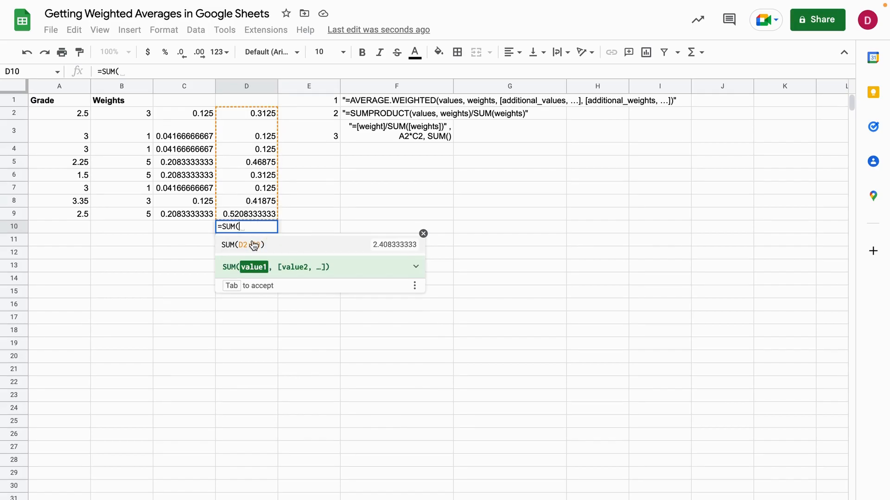
pyautogui.click(254, 245)
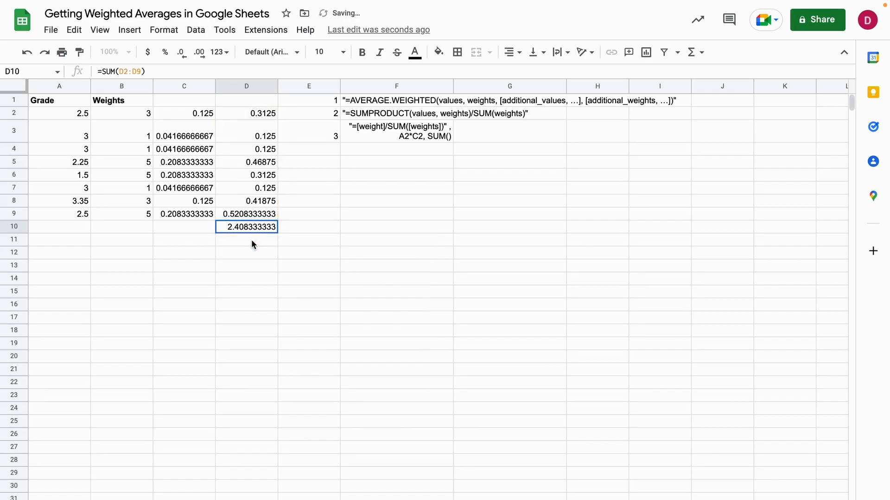
pyautogui.click(266, 252)
pyautogui.click(244, 229)
pyautogui.click(334, 198)
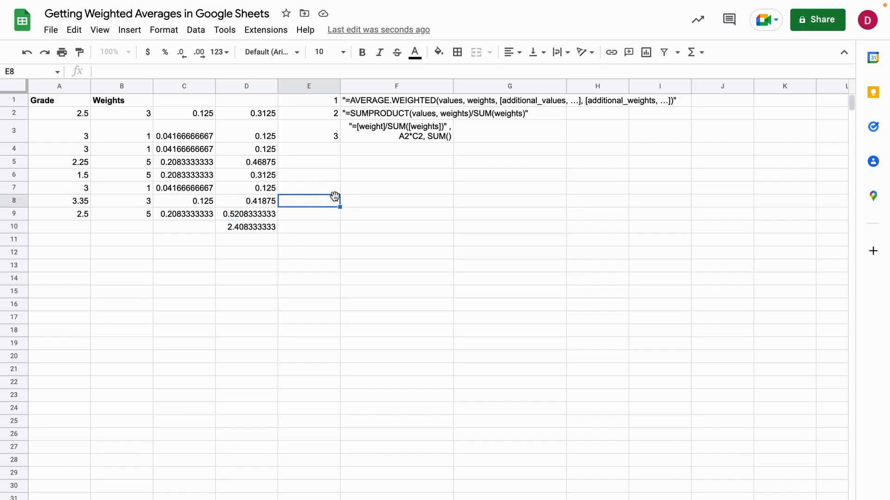
pyautogui.click(365, 194)
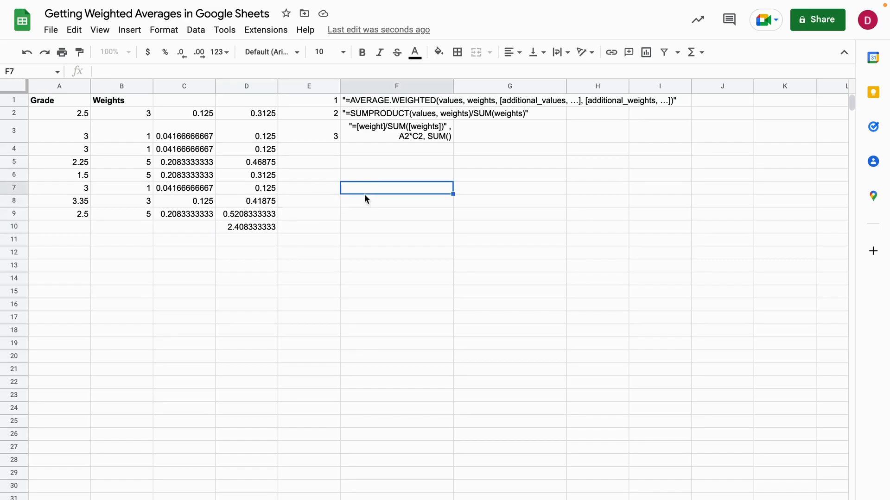